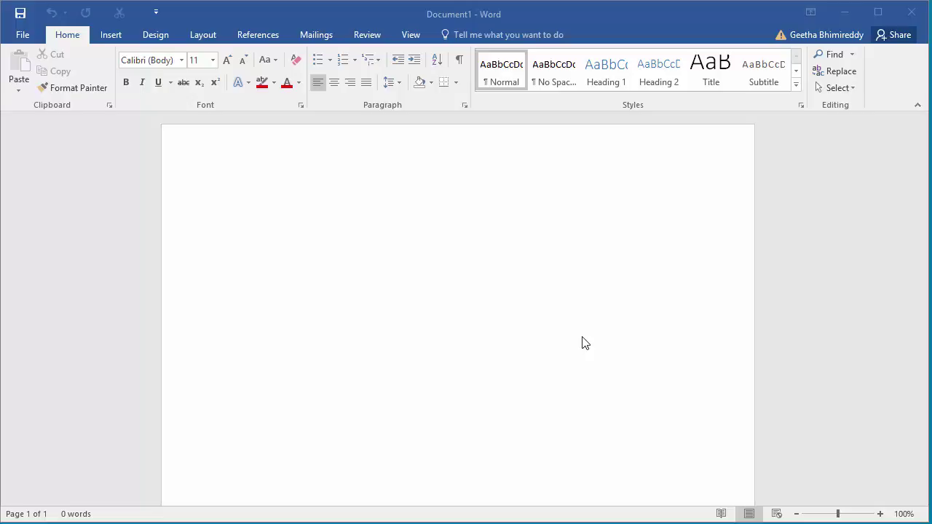
# Step: Add an empty paragraph at the top of the blank document
pyautogui.click(216, 193)
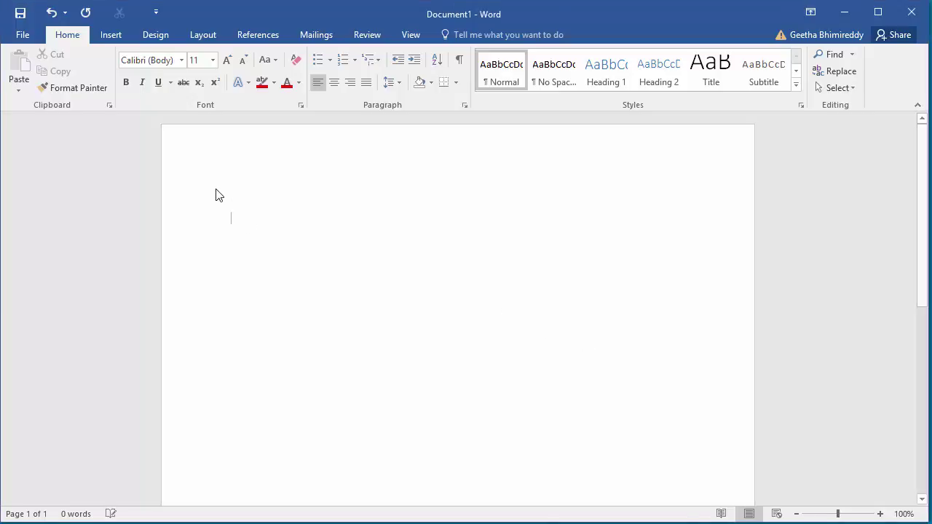
pyautogui.press('Return')
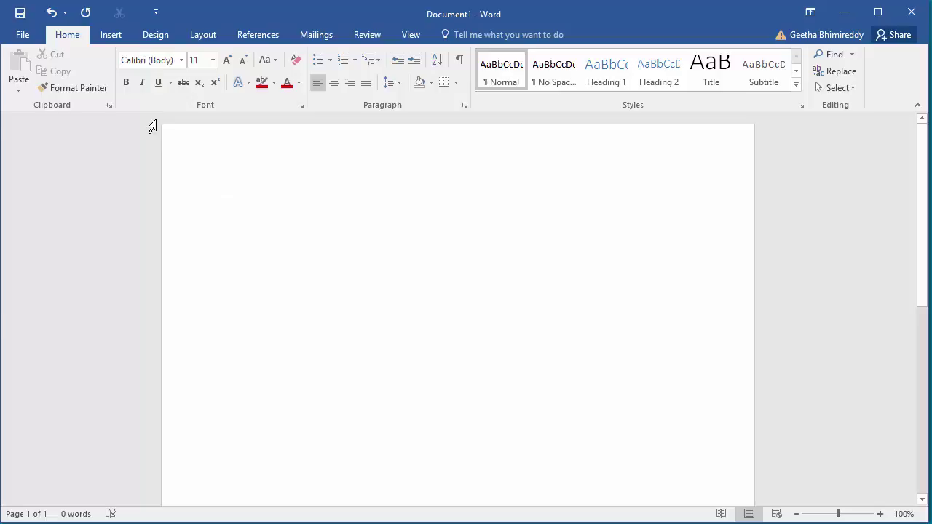
# Step: Bring up the Insert Object dialog on its Create from File page
pyautogui.click(111, 38)
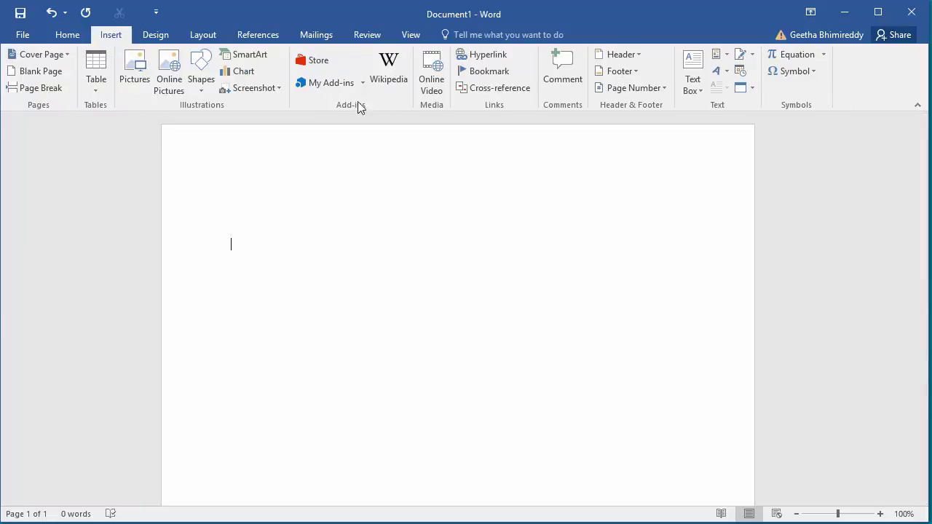
pyautogui.click(741, 93)
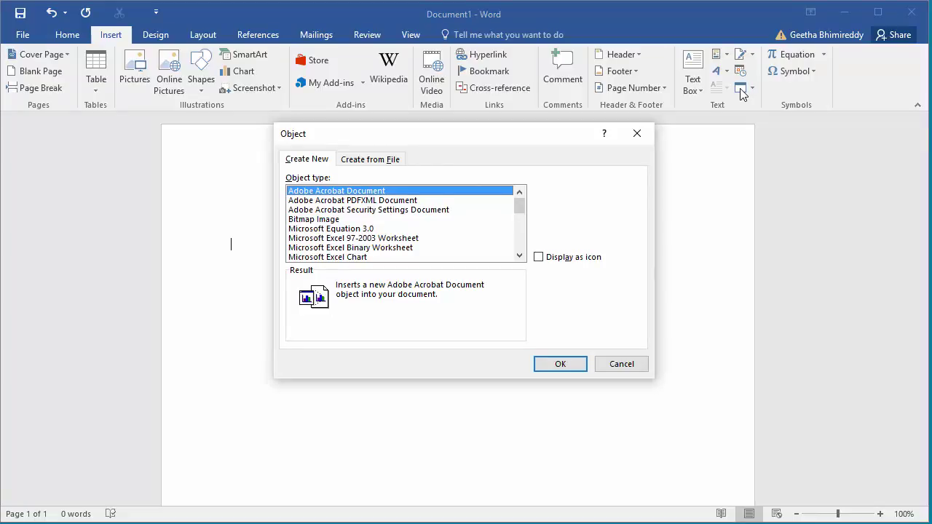
pyautogui.click(373, 162)
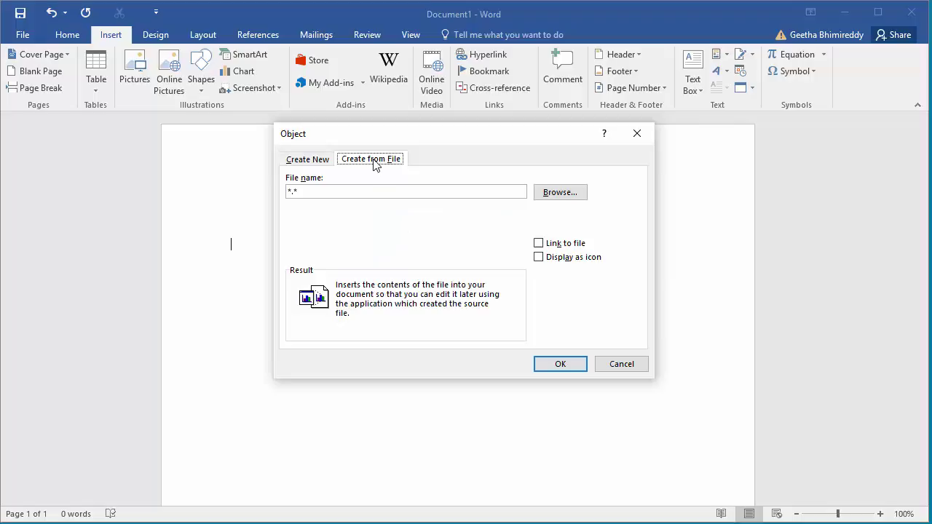
# Step: Select the Employee Master workbook in C:\Test as the file to insert
pyautogui.click(561, 200)
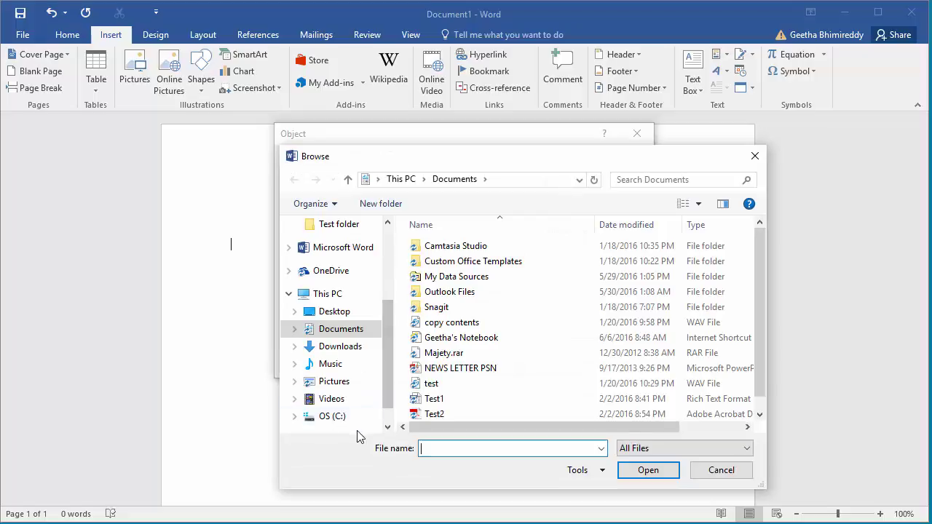
pyautogui.click(336, 417)
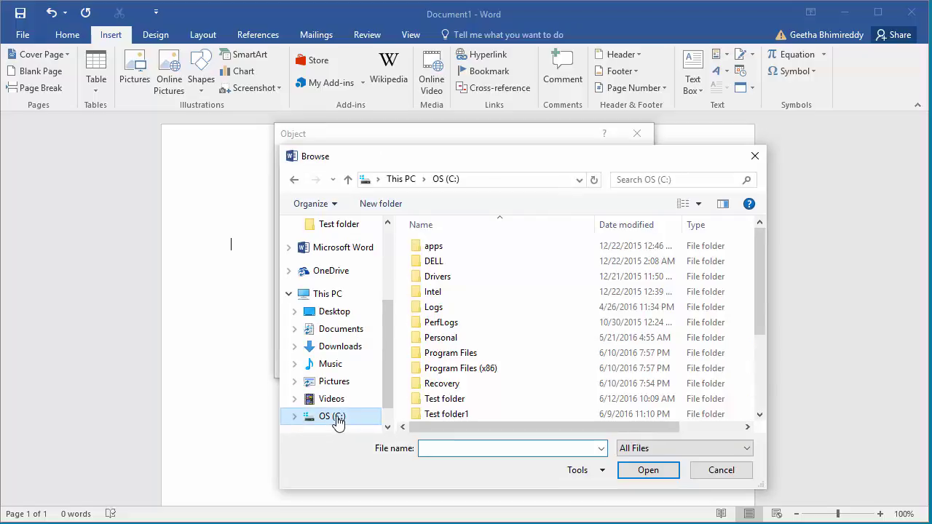
pyautogui.doubleClick(468, 403)
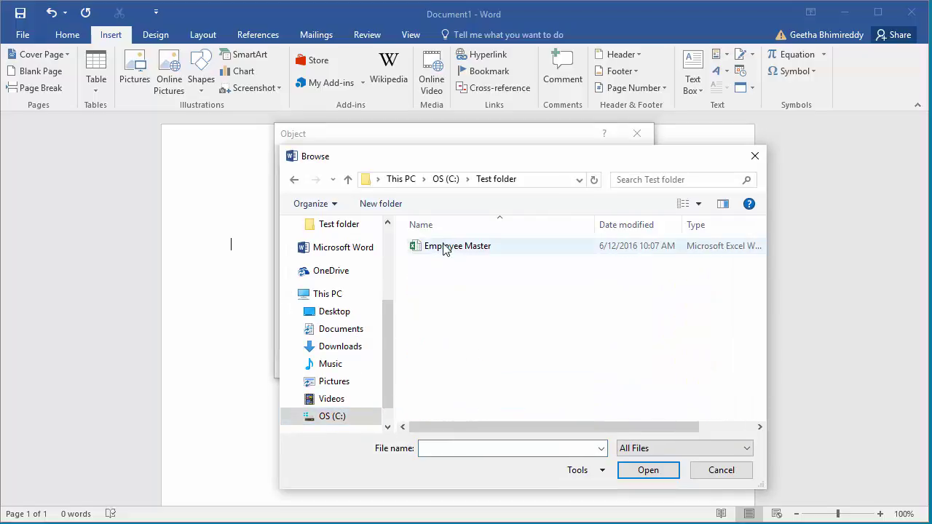
pyautogui.click(447, 251)
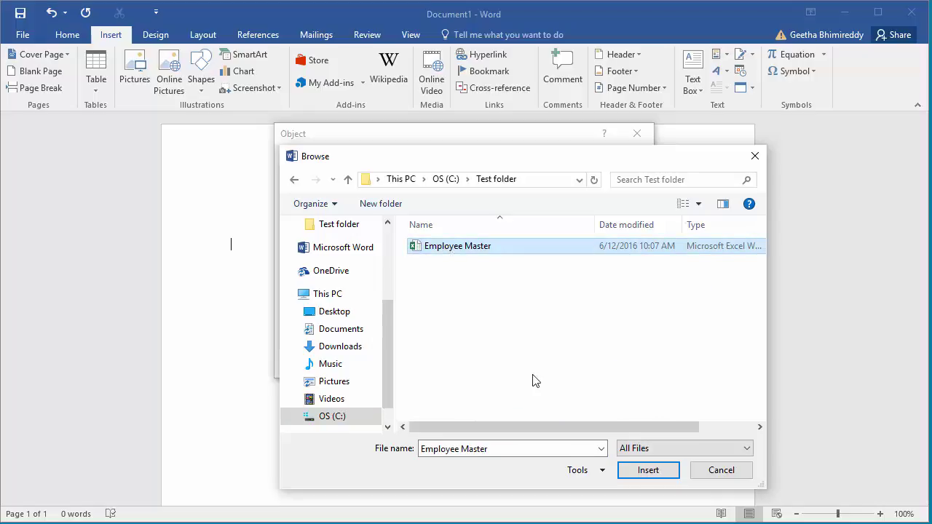
# Step: Insert Employee Master with Link to file enabled, showing the six-employee table
pyautogui.click(648, 470)
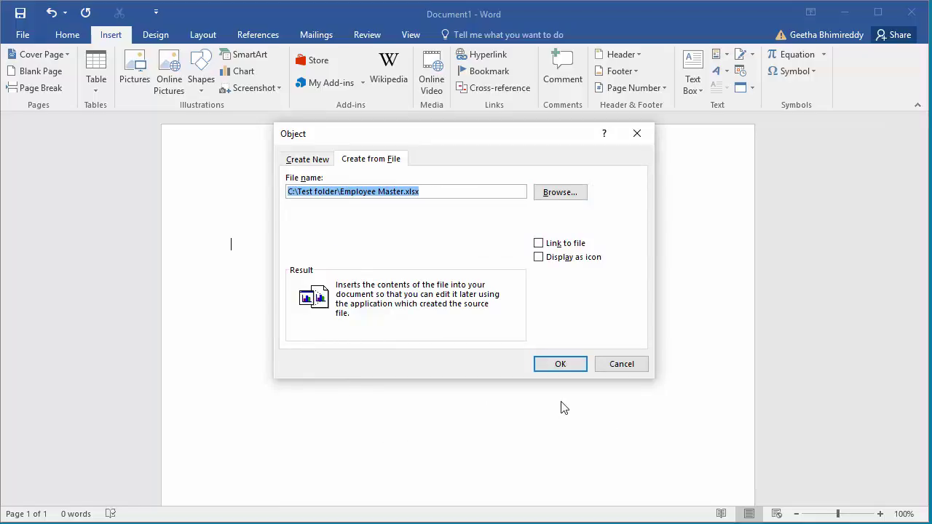
pyautogui.click(538, 245)
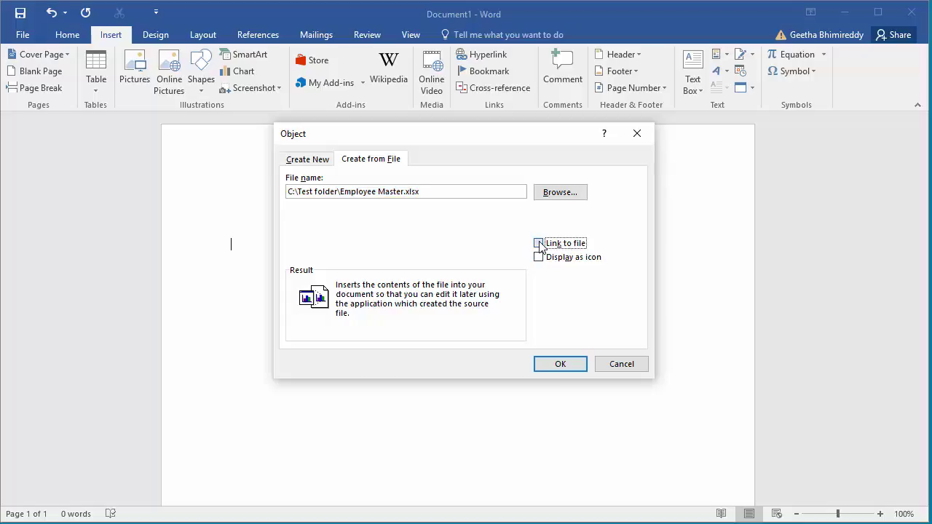
pyautogui.click(562, 365)
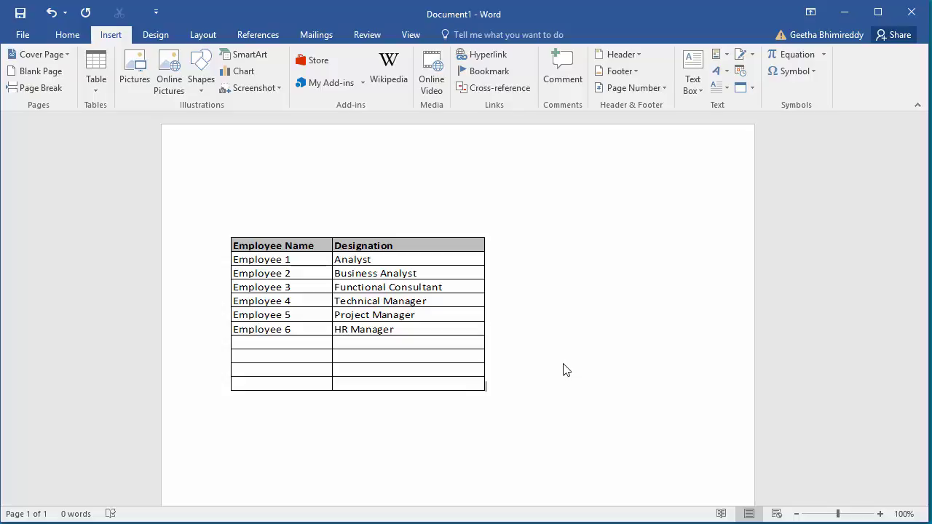
# Step: Start Save As and choose the Test folder on the C: drive as the location
pyautogui.click(24, 38)
pyautogui.click(58, 185)
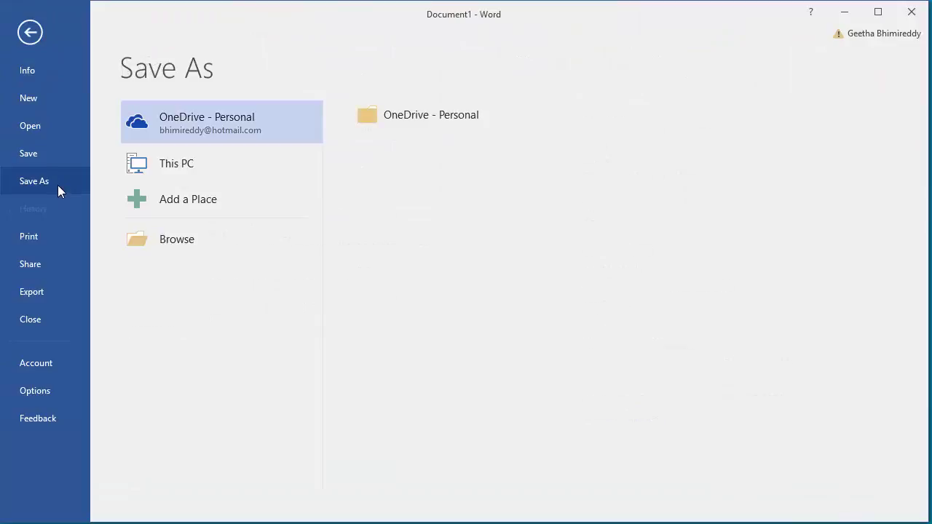
pyautogui.click(171, 246)
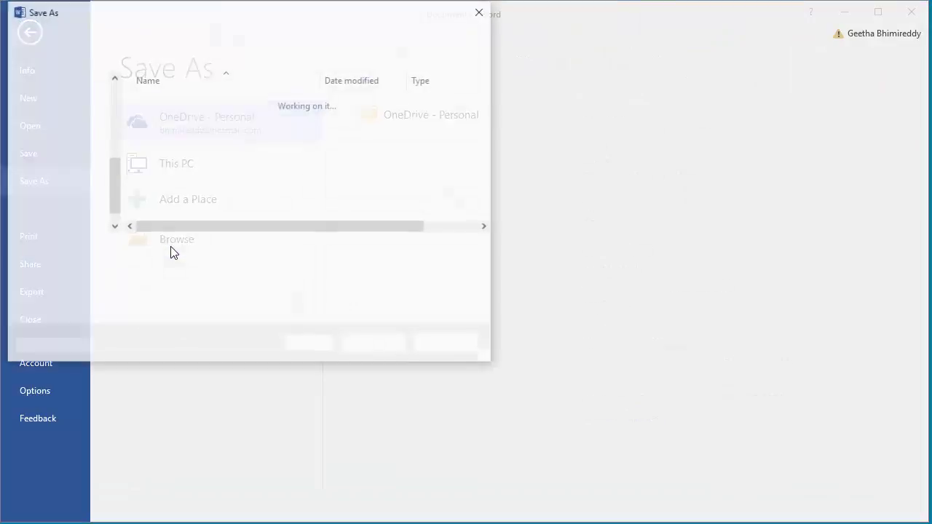
pyautogui.click(65, 208)
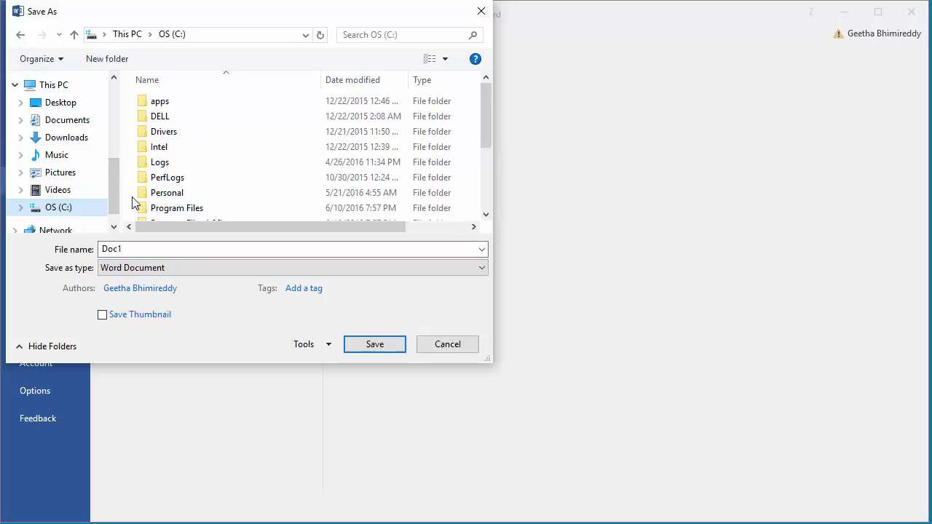
pyautogui.click(203, 199)
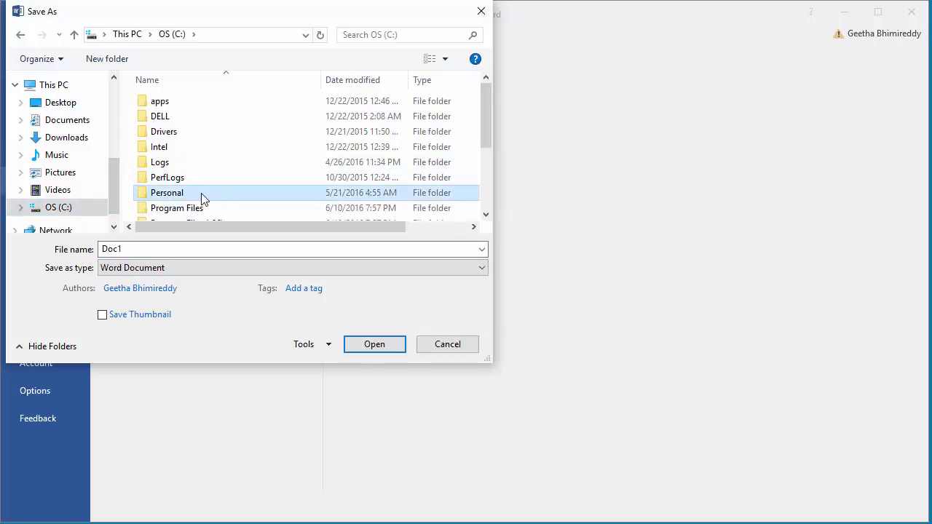
pyautogui.scroll(-2, 202, 192)
pyautogui.doubleClick(197, 166)
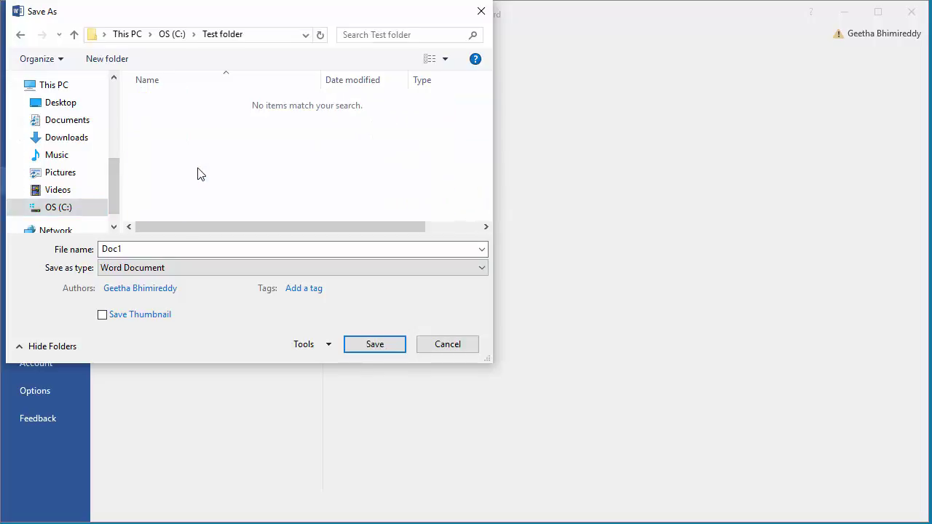
# Step: Save the file as 'Company Details' and close Word
pyautogui.doubleClick(192, 247)
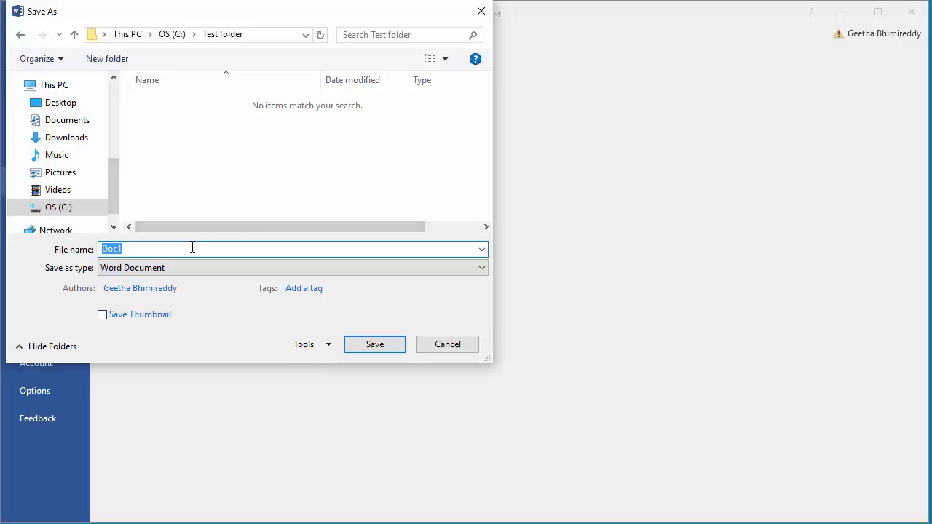
pyautogui.write('Comp')
pyautogui.write('any De')
pyautogui.write('tails')
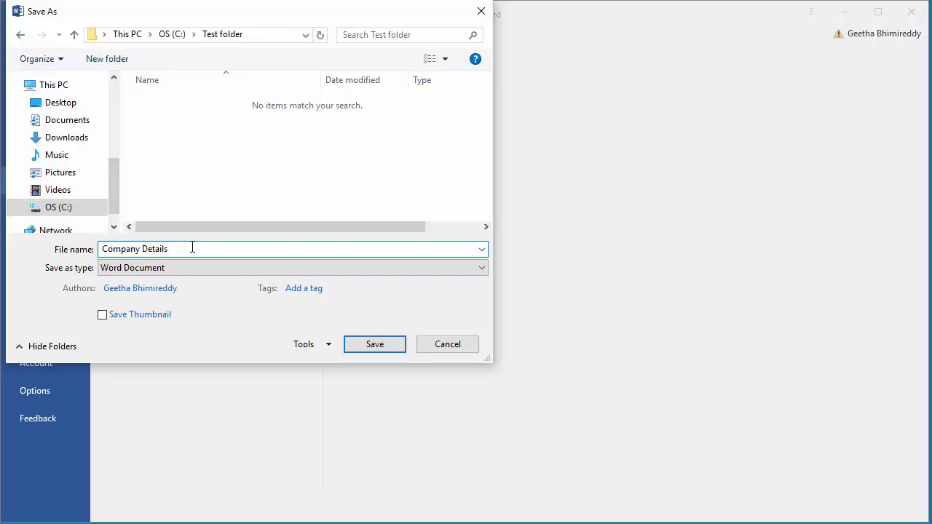
pyautogui.click(377, 344)
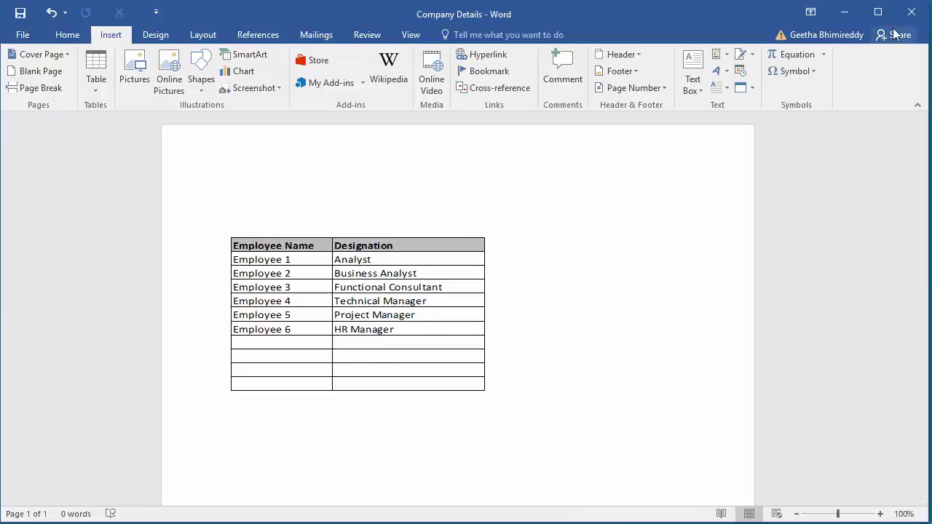
pyautogui.click(909, 15)
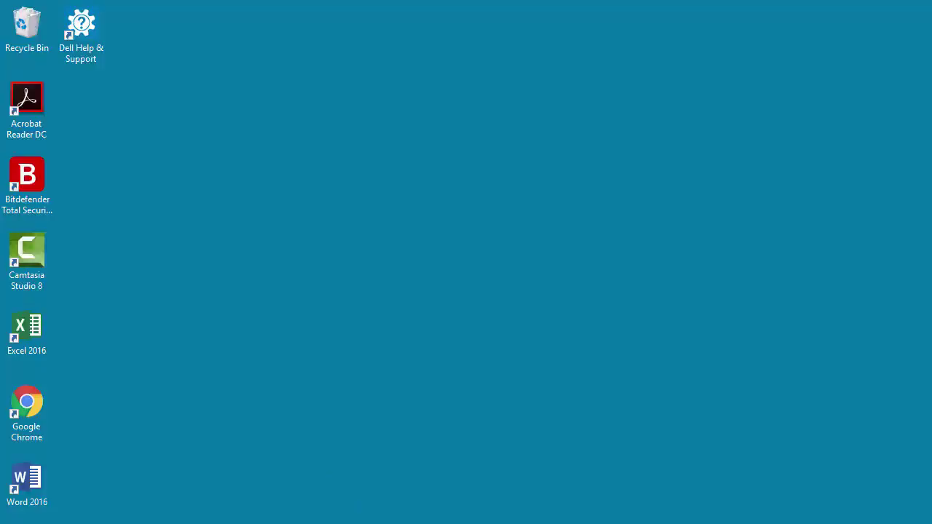
# Step: Use File Explorer to open the Employee Master workbook from C:\Test in Excel
pyautogui.press('super+e')
pyautogui.click(52, 383)
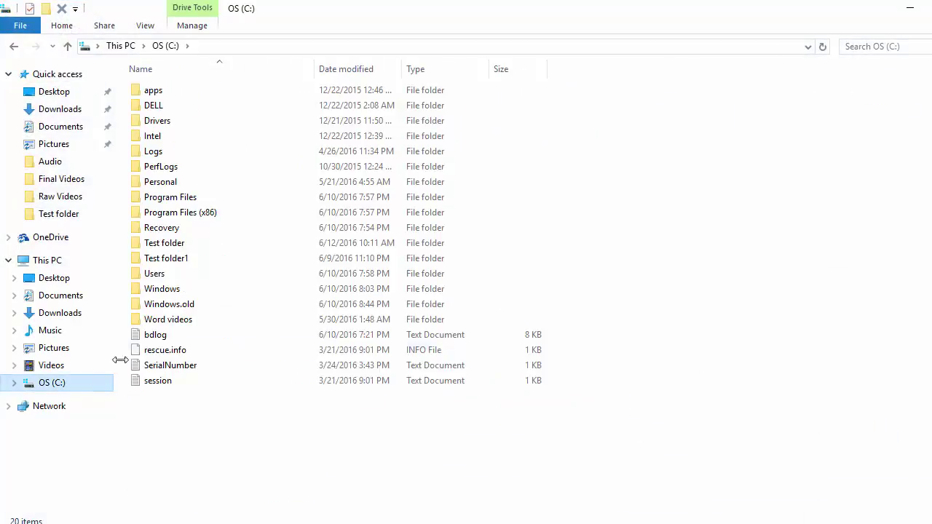
pyautogui.doubleClick(198, 246)
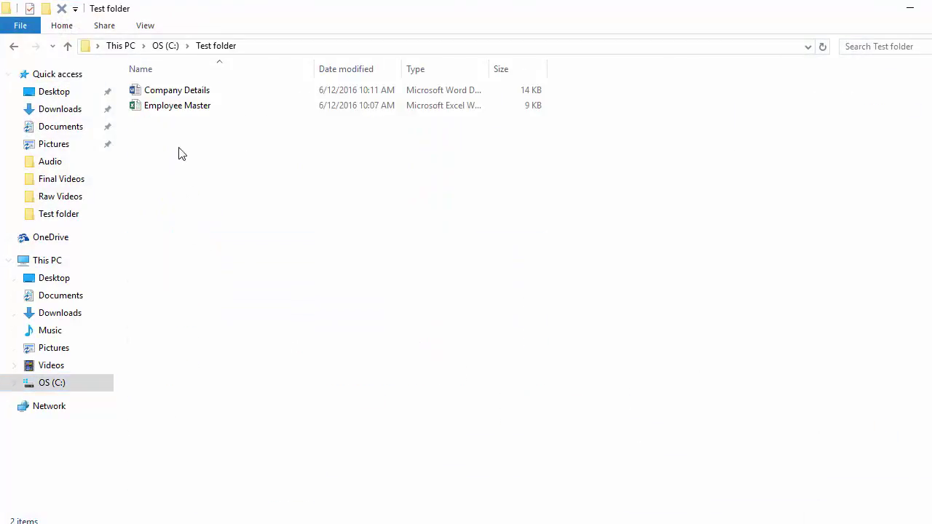
pyautogui.click(185, 110)
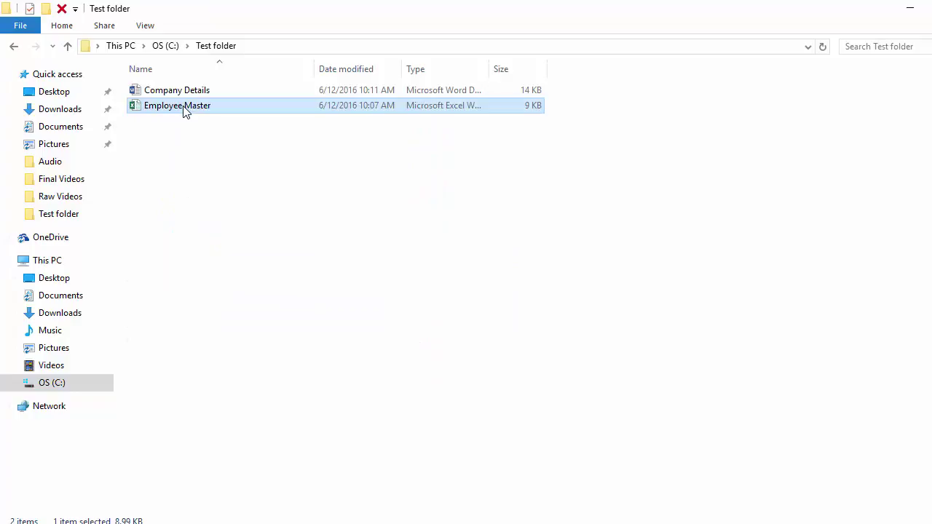
pyautogui.doubleClick(185, 107)
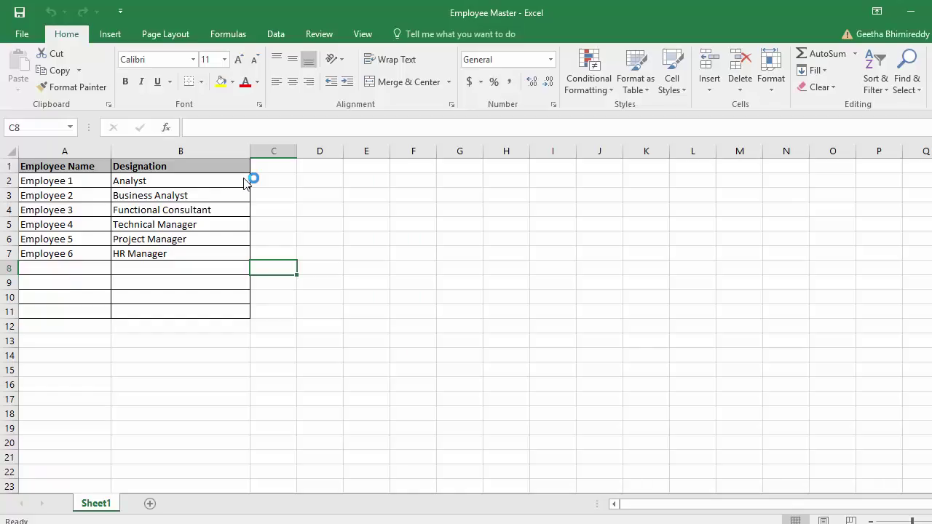
# Step: Enter Employee 7 with designation Finance Manager in row 8 of the sheet
pyautogui.click(70, 268)
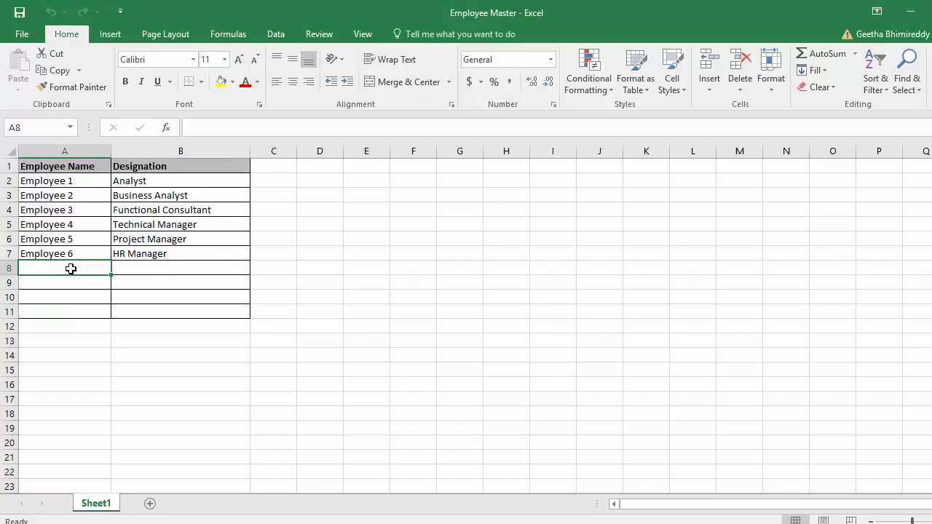
pyautogui.write('E')
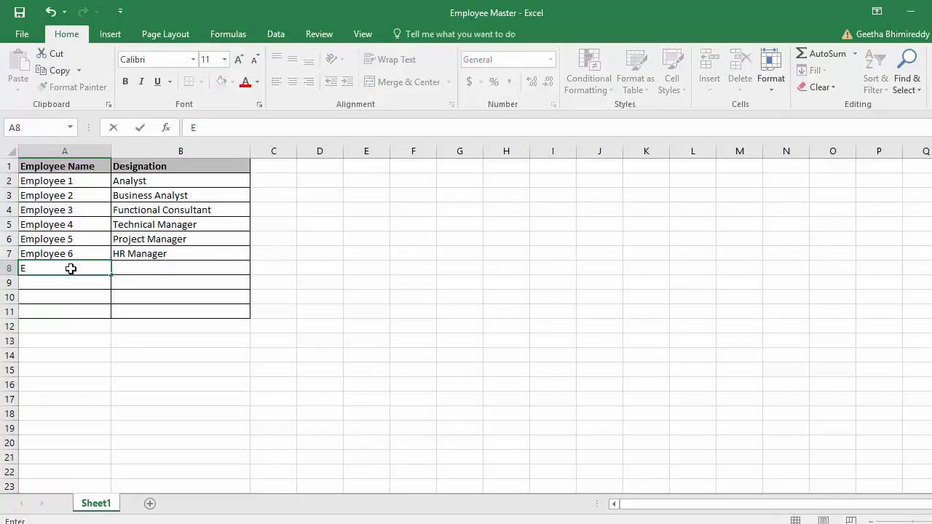
pyautogui.write('mployee 7')
pyautogui.press('Tab')
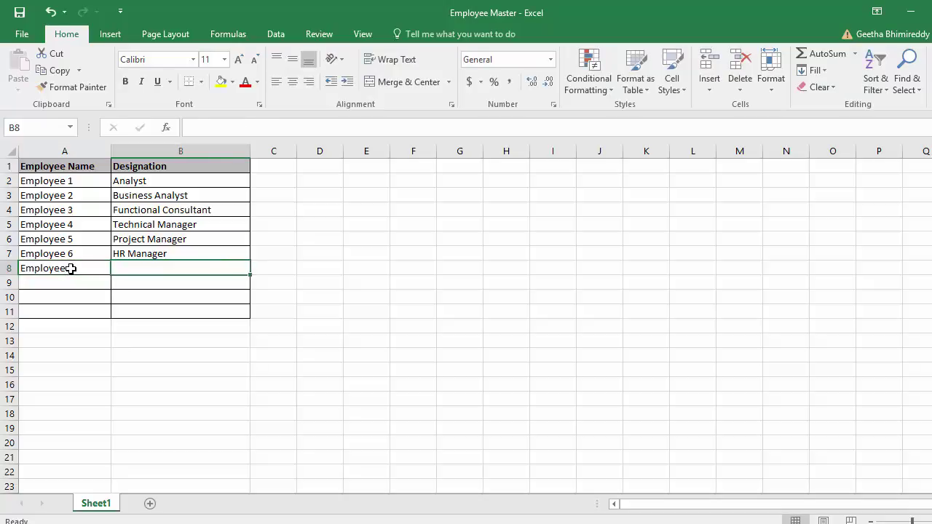
pyautogui.write('F')
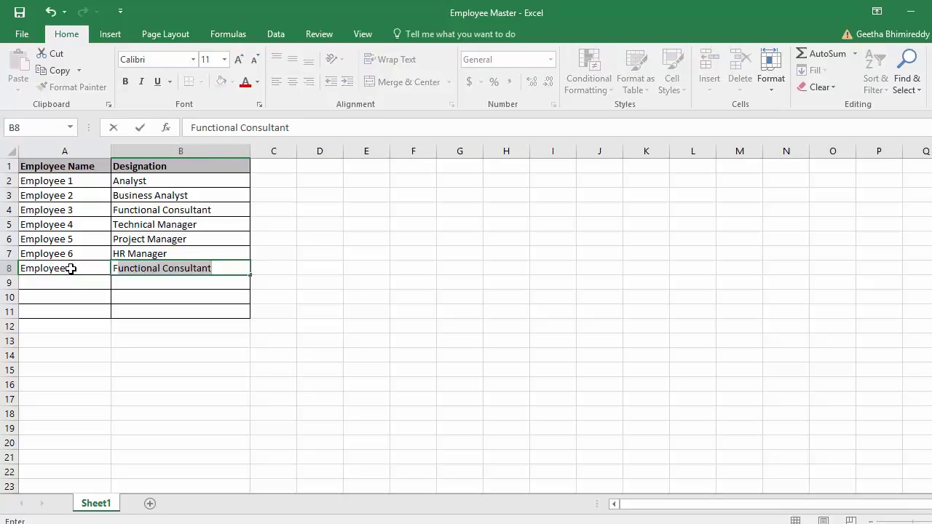
pyautogui.write('inance ')
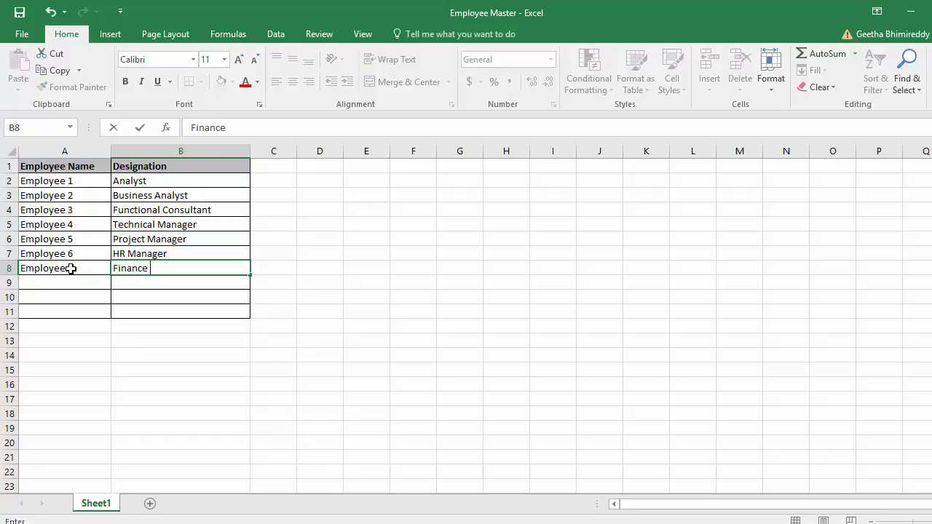
pyautogui.write('Manage')
pyautogui.write('r')
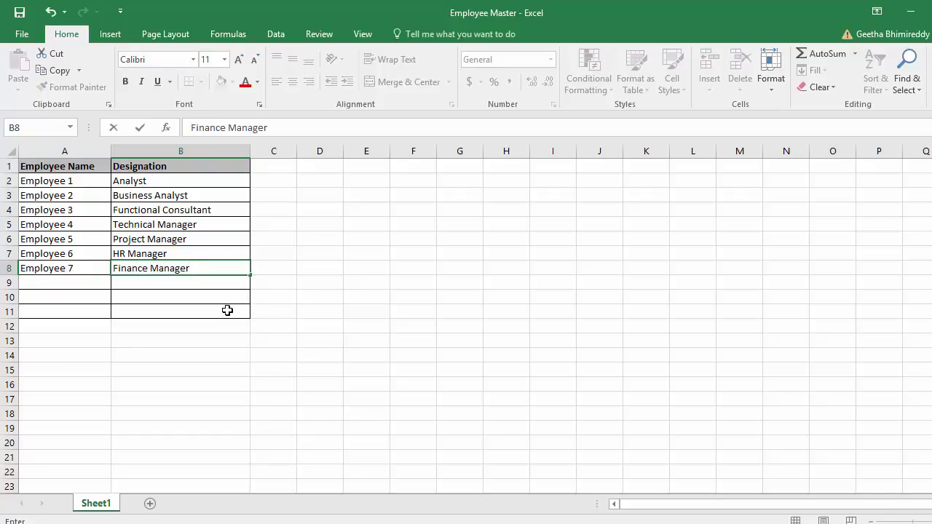
pyautogui.press('Tab')
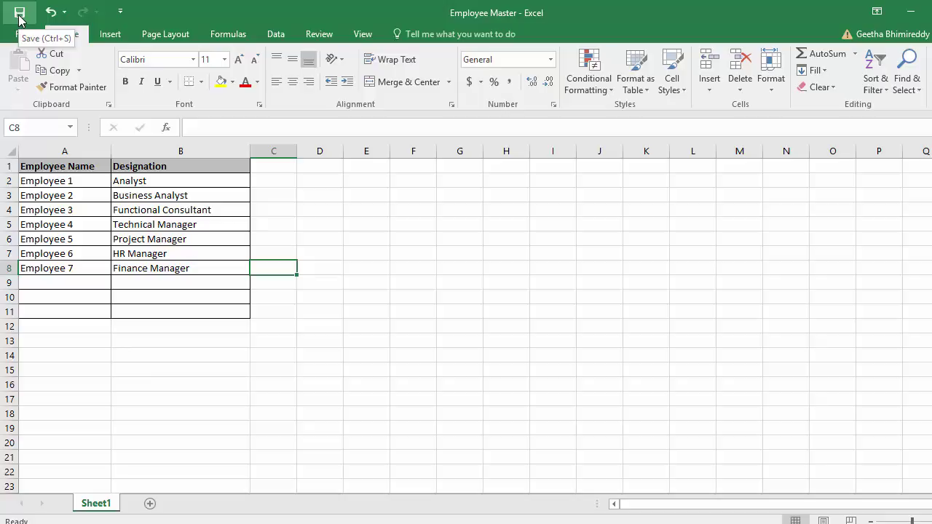
# Step: Save the updated workbook and reopen Company Details from the Test folder
pyautogui.click(20, 19)
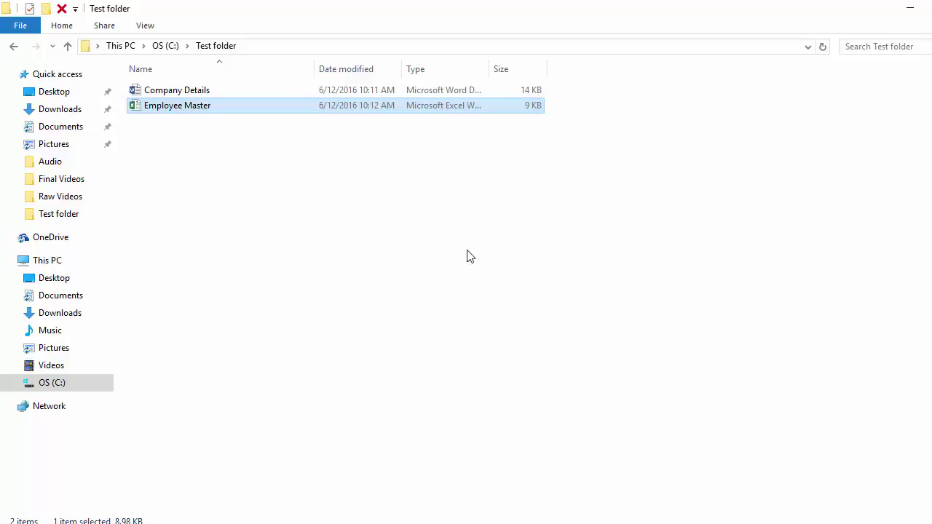
pyautogui.doubleClick(175, 93)
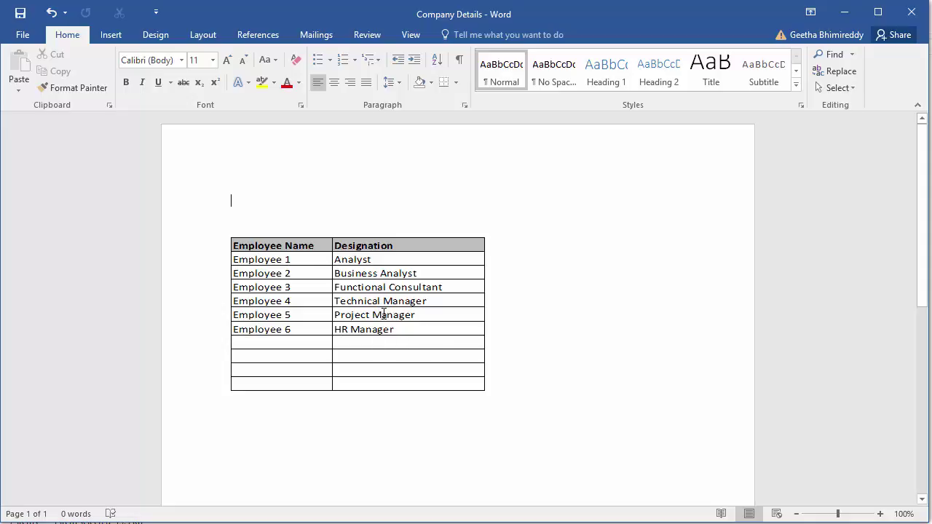
# Step: Update the link on the embedded Employee Master table to pull in the Employee 7 row
pyautogui.rightClick(383, 314)
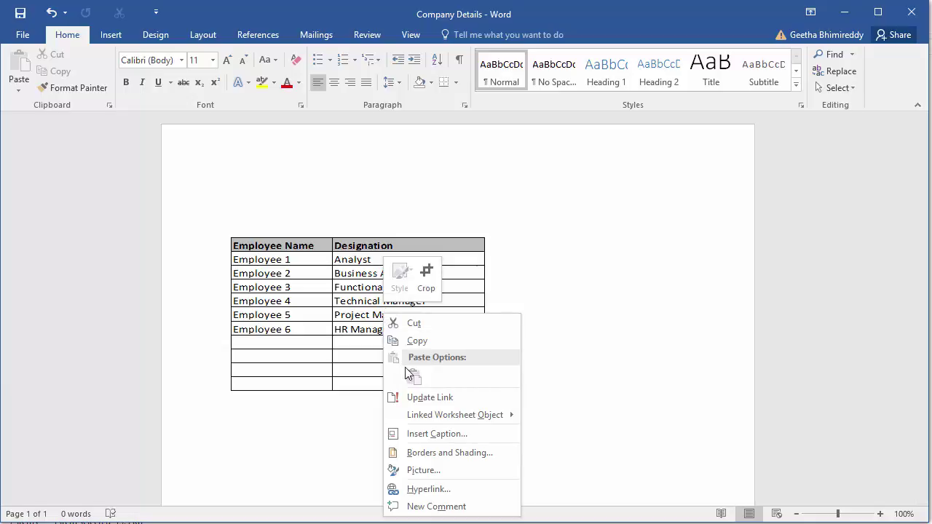
pyautogui.click(433, 397)
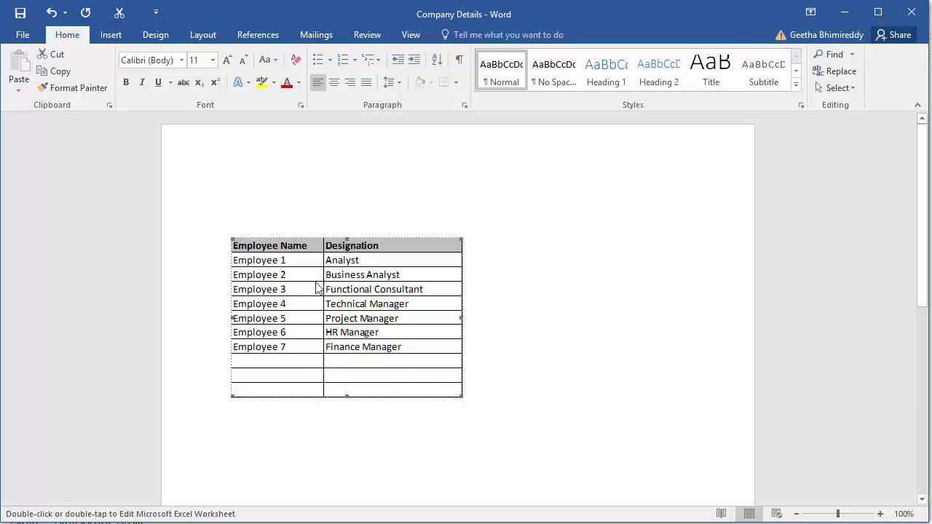
# Step: Enable 'Update automatic links at open' under General in Word's Advanced options
pyautogui.click(23, 34)
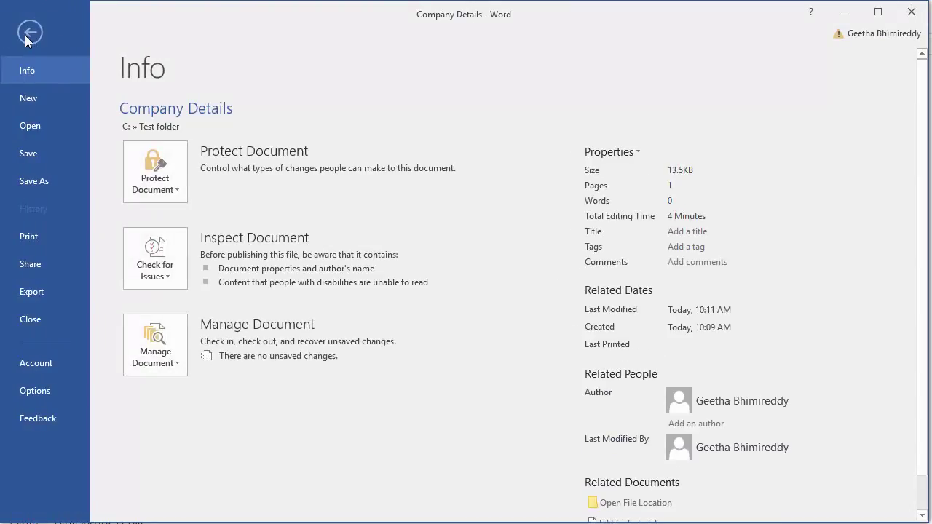
pyautogui.click(41, 392)
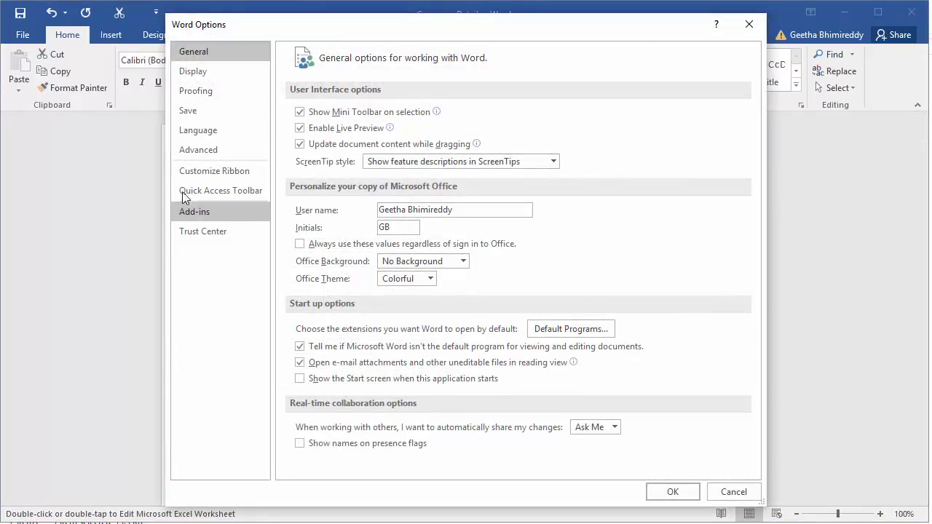
pyautogui.click(198, 152)
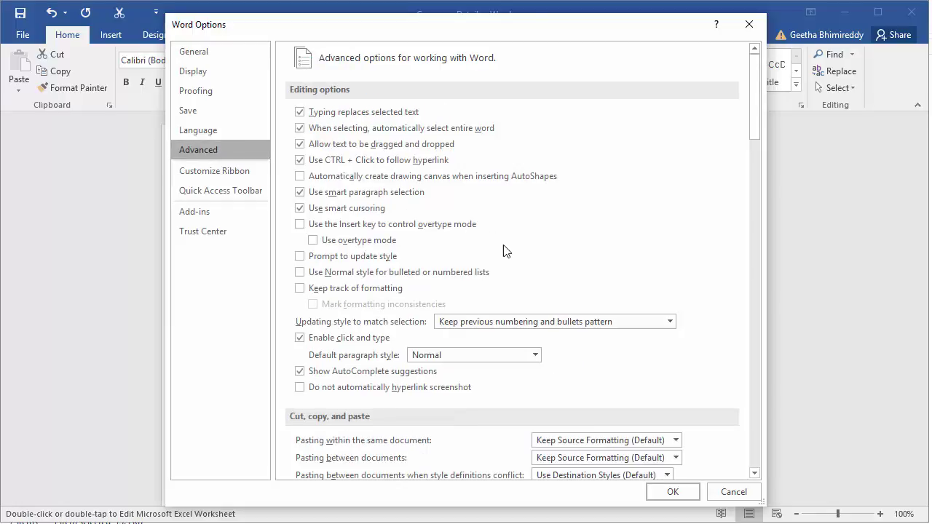
pyautogui.scroll(-2, 507, 250)
pyautogui.scroll(-2, 506, 251)
pyautogui.scroll(-1, 506, 250)
pyautogui.scroll(-2, 506, 251)
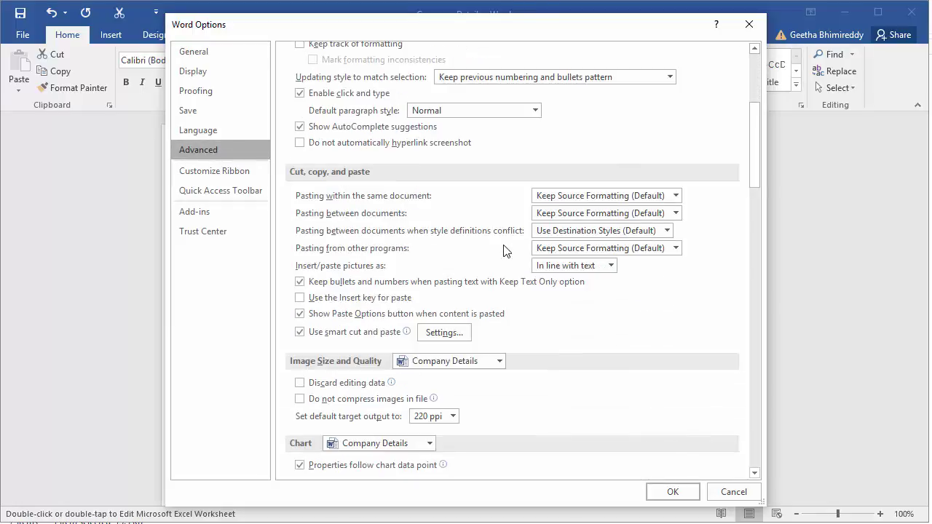
pyautogui.scroll(-3, 506, 251)
pyautogui.scroll(-3, 507, 250)
pyautogui.scroll(-2, 506, 251)
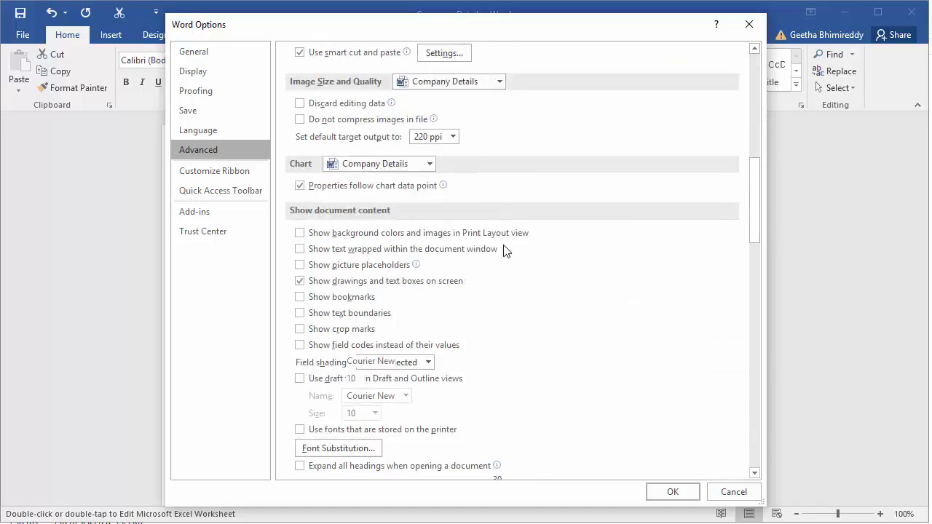
pyautogui.scroll(-2, 507, 251)
pyautogui.scroll(-2, 507, 250)
pyautogui.scroll(-4, 506, 250)
pyautogui.scroll(-2, 506, 251)
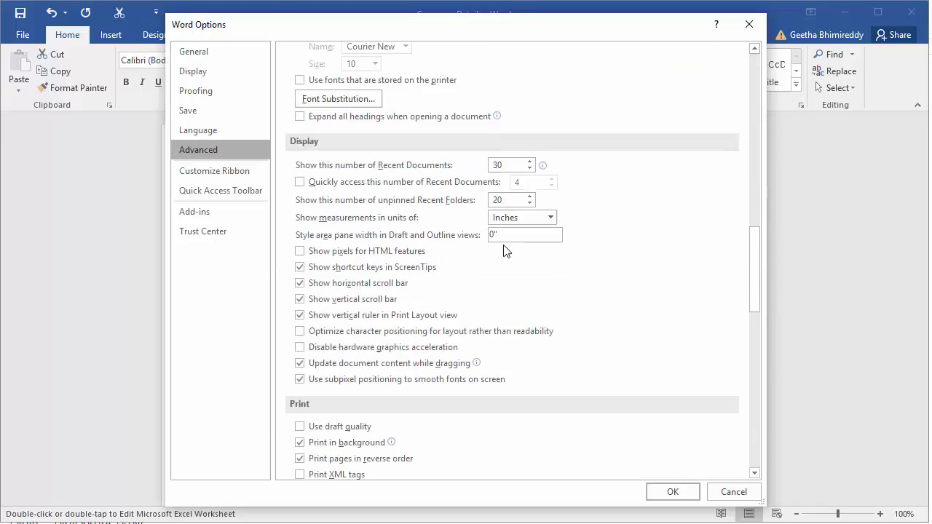
pyautogui.scroll(-1, 506, 251)
pyautogui.scroll(-4, 506, 250)
pyautogui.scroll(-4, 506, 250)
pyautogui.scroll(-2, 506, 250)
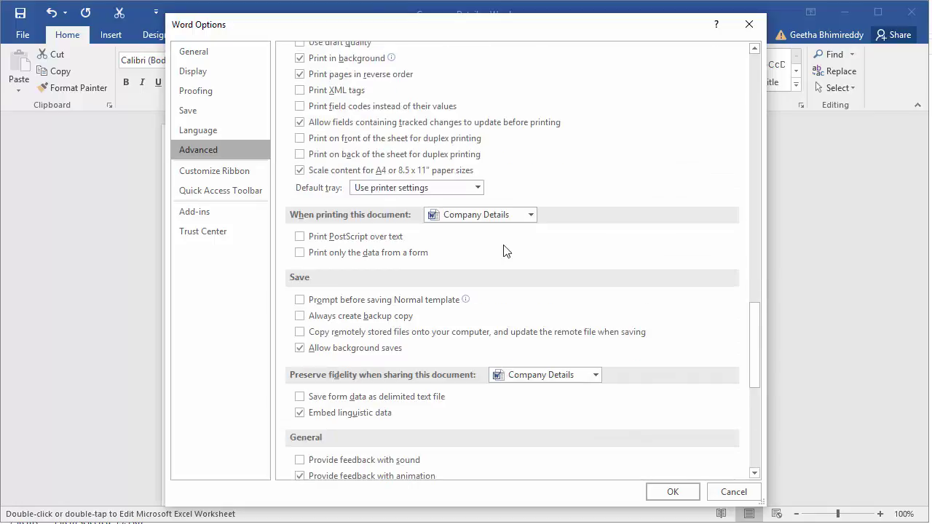
pyautogui.scroll(-2, 506, 251)
pyautogui.scroll(-2, 507, 250)
pyautogui.scroll(-1, 506, 251)
pyautogui.scroll(-1, 507, 250)
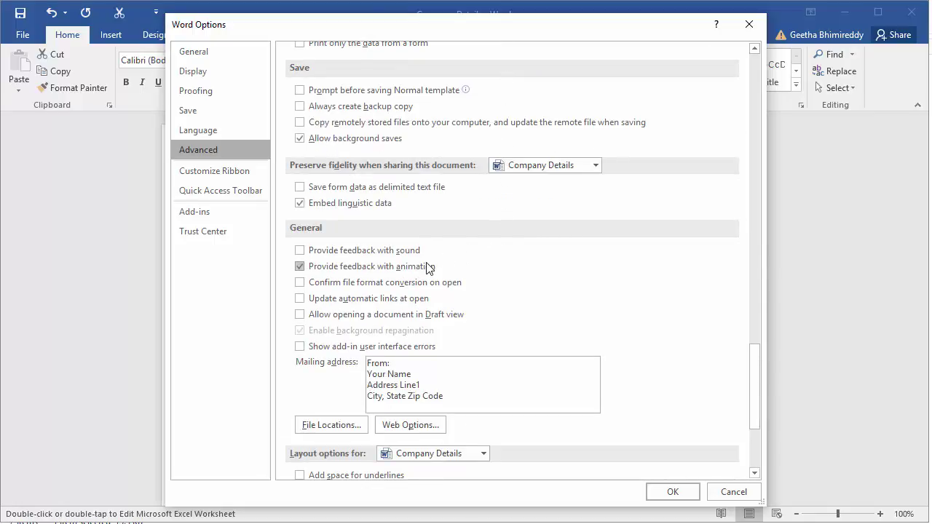
pyautogui.click(299, 300)
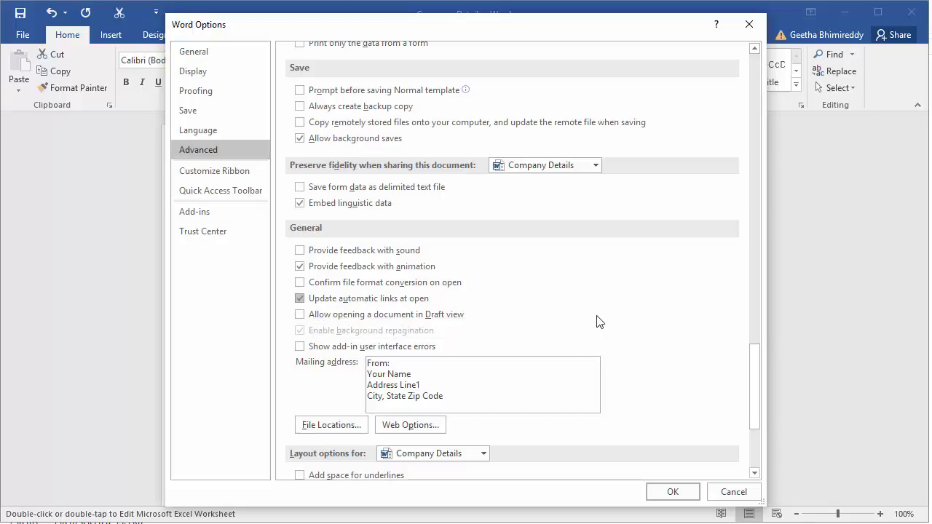
# Step: Apply the Word Options link setting, then close Company Details without saving
pyautogui.click(671, 495)
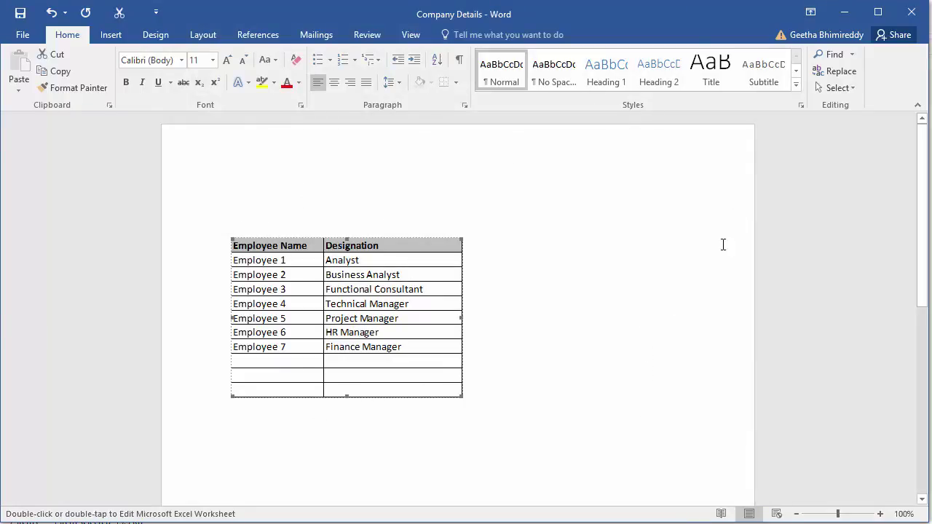
pyautogui.click(912, 15)
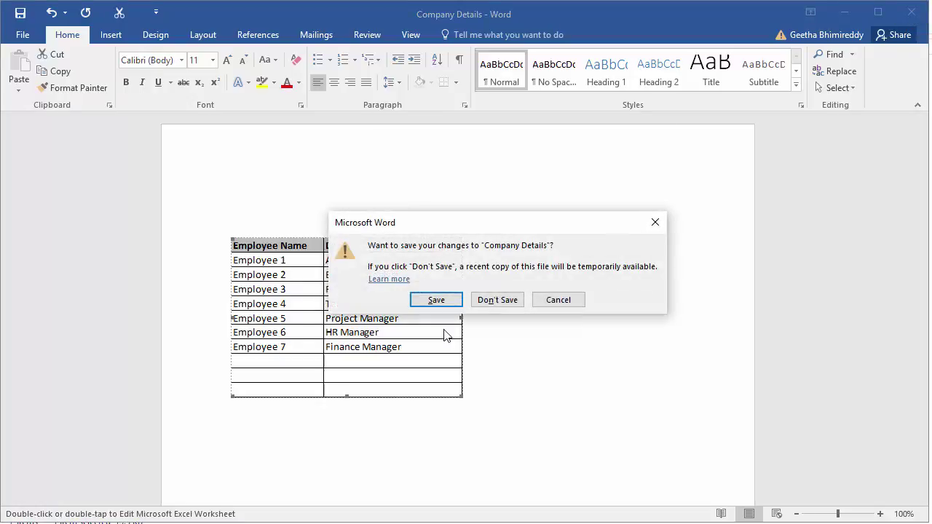
pyautogui.click(502, 300)
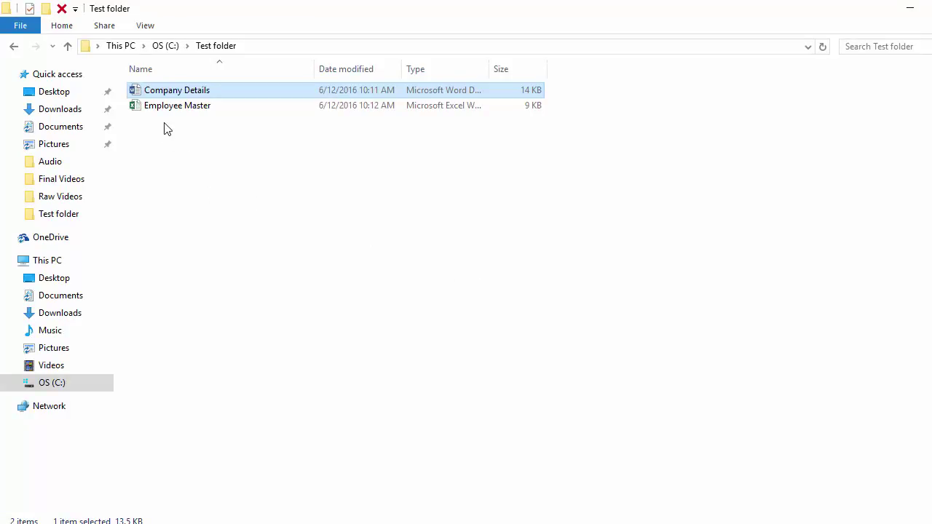
# Step: Reopen Company Details from the Test folder and accept updating its linked Employee Master data
pyautogui.doubleClick(166, 90)
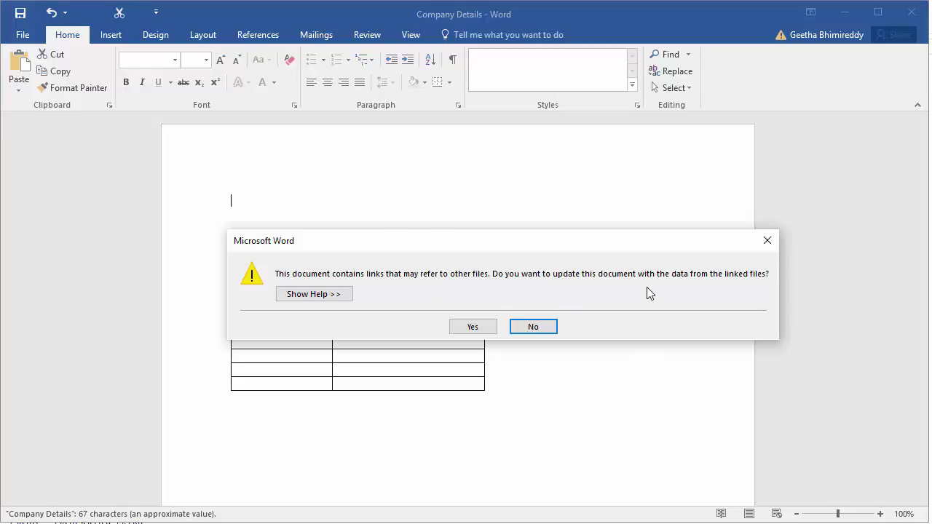
pyautogui.click(477, 328)
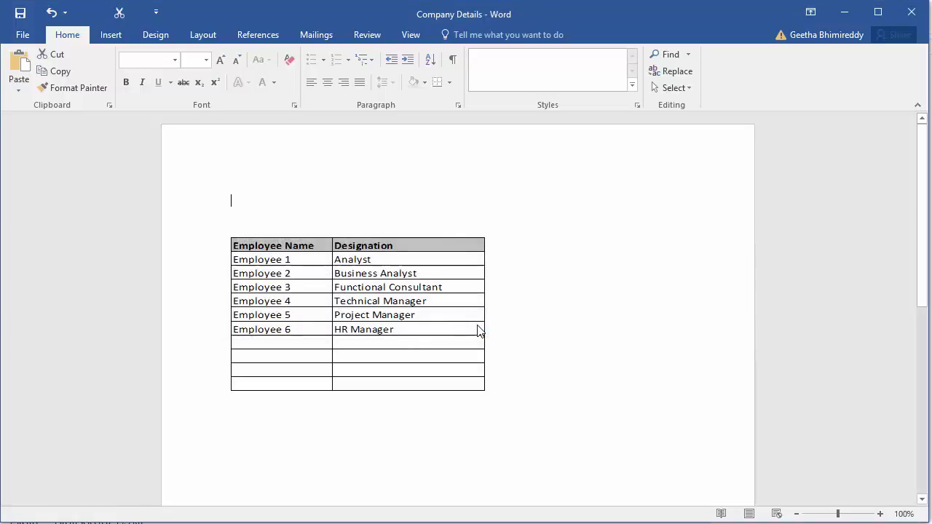